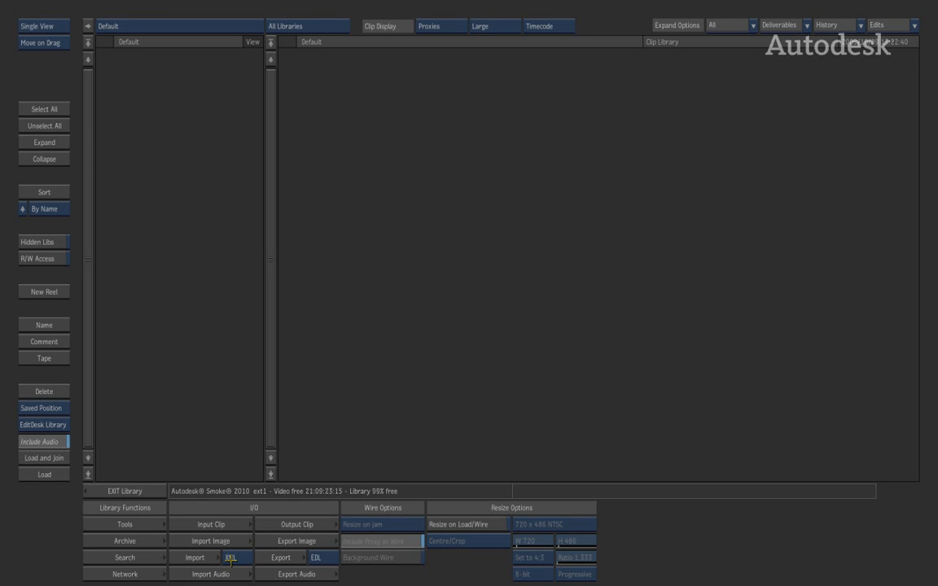
# Open the my_media clip archive from /var/tmp/ARCHIVE and expand both of its backup sets.
pyautogui.click(152, 541)
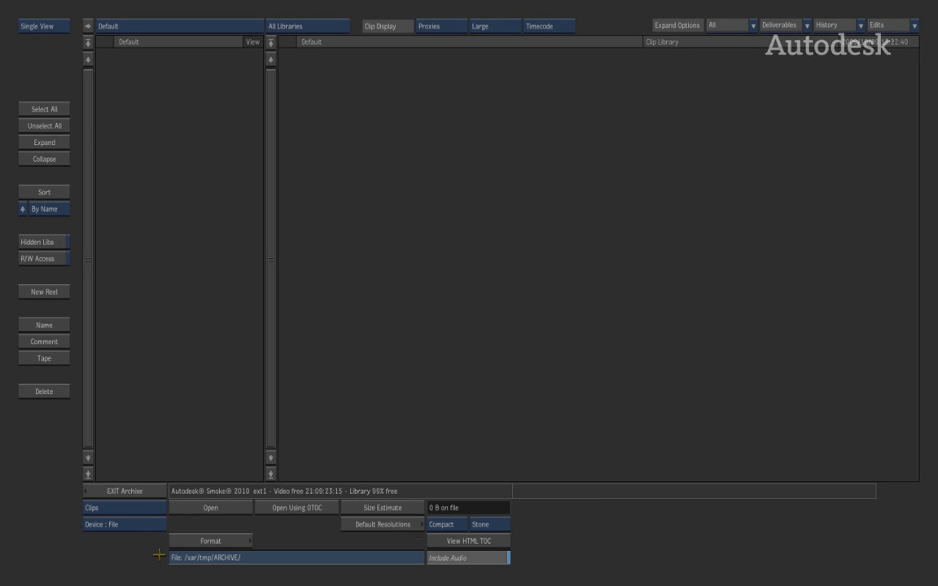
pyautogui.click(259, 559)
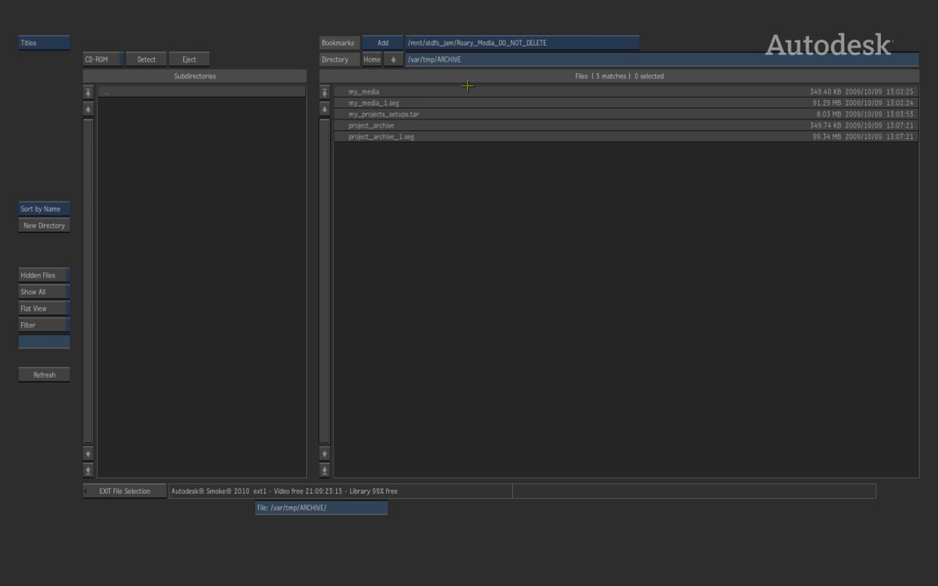
pyautogui.click(403, 95)
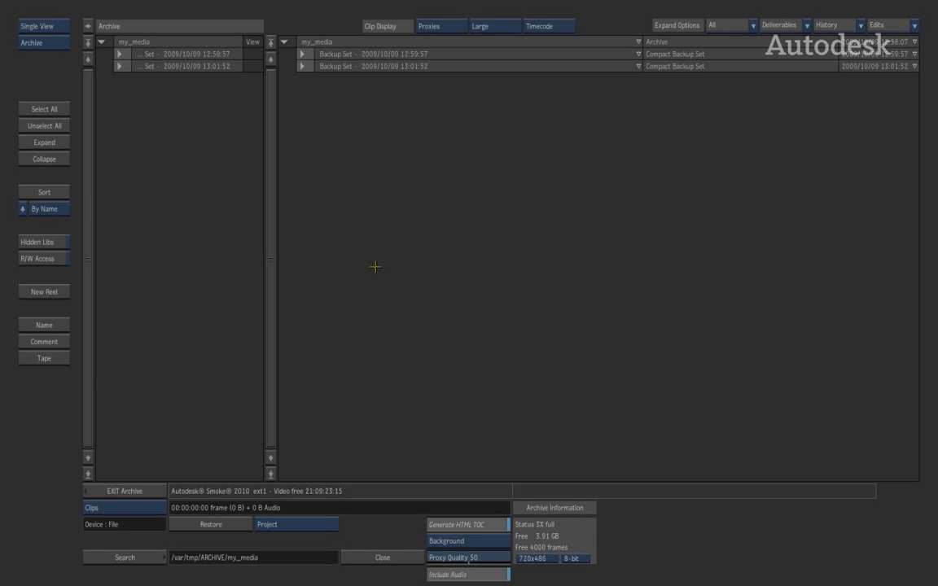
pyautogui.click(302, 66)
pyautogui.click(302, 53)
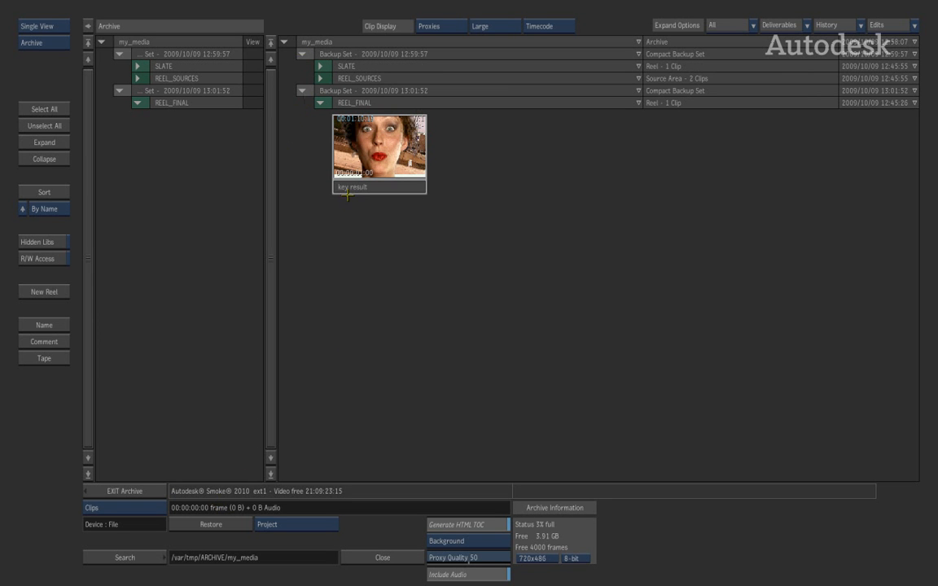
# Restore the entire my_media archive into the Default library using the Selection restore mode, and close the archive.
pyautogui.click(352, 186)
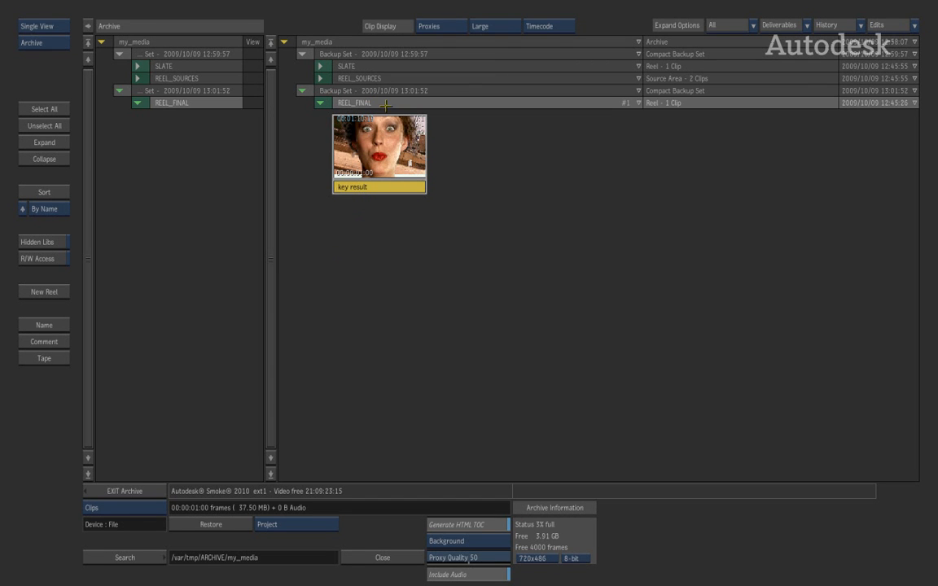
pyautogui.click(339, 39)
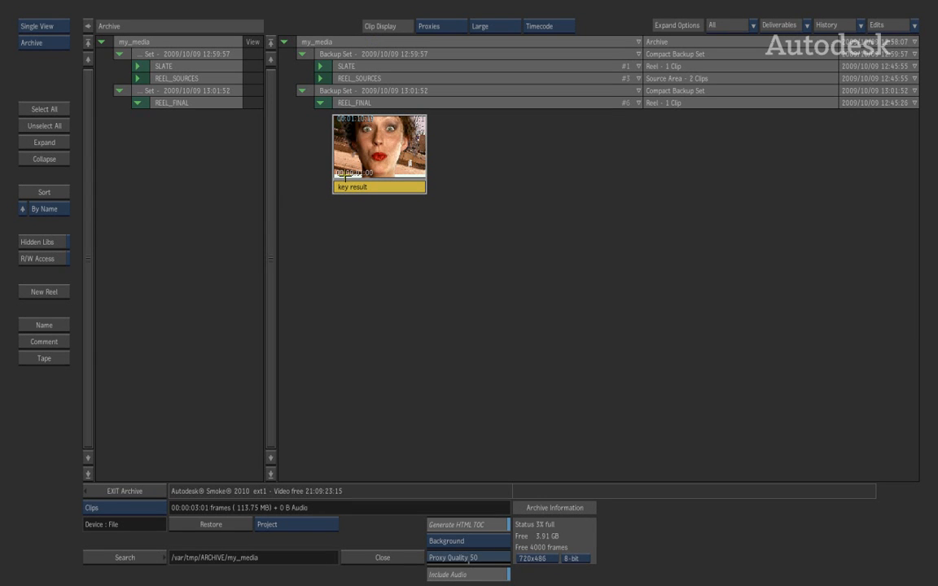
pyautogui.click(321, 527)
pyautogui.click(322, 538)
pyautogui.click(225, 528)
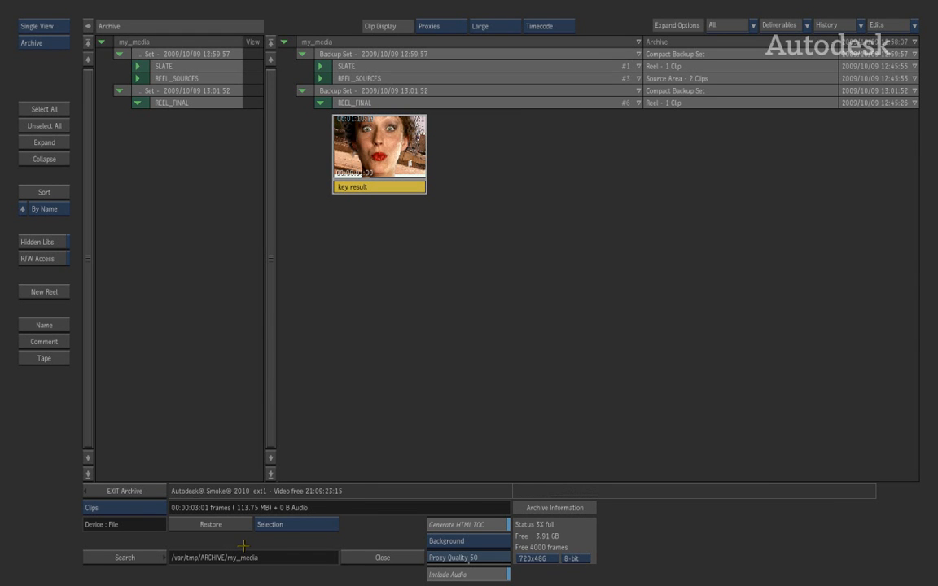
pyautogui.click(359, 556)
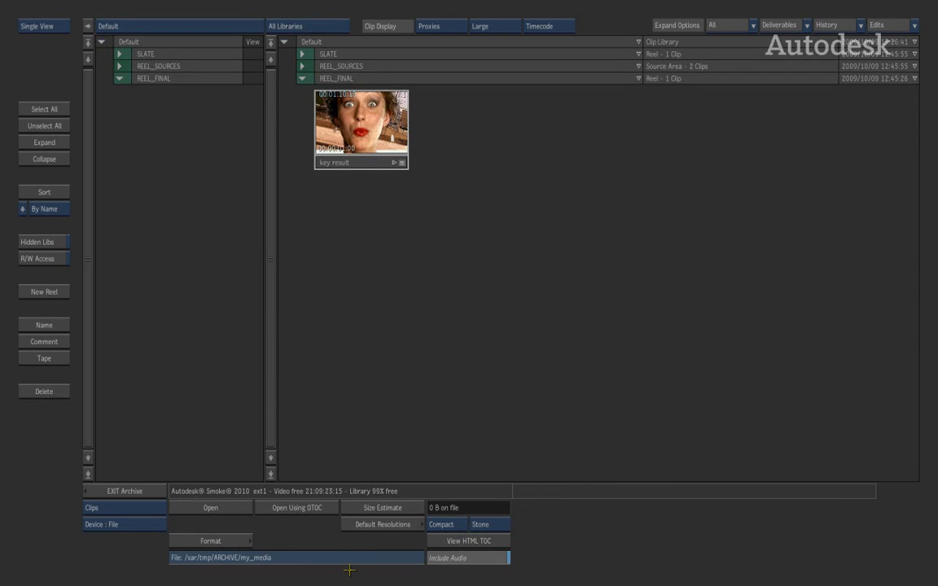
# Return to the clip library and expand the SLATE, REEL_SOURCES and REEL_FINAL reels to examine the restored clips.
pyautogui.click(155, 494)
pyautogui.click(303, 78)
pyautogui.click(303, 78)
pyautogui.click(303, 65)
pyautogui.click(303, 53)
pyautogui.click(302, 54)
pyautogui.click(303, 54)
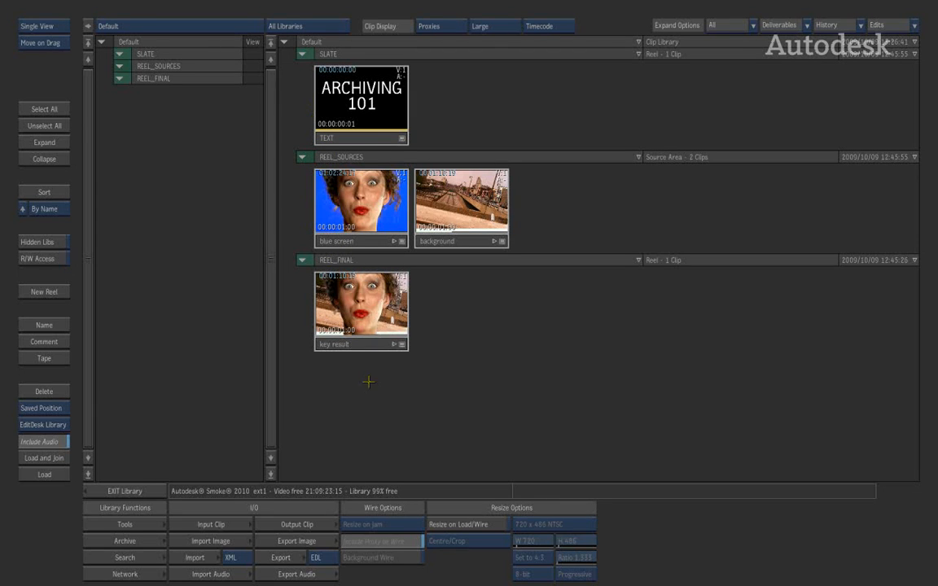
pyautogui.moveTo(326, 306); pyautogui.dragTo(295, 338)
# Restore the project setups from my_projects_setups.tar in the ARCHIVE directory, and return to the clip library.
pyautogui.click(143, 541)
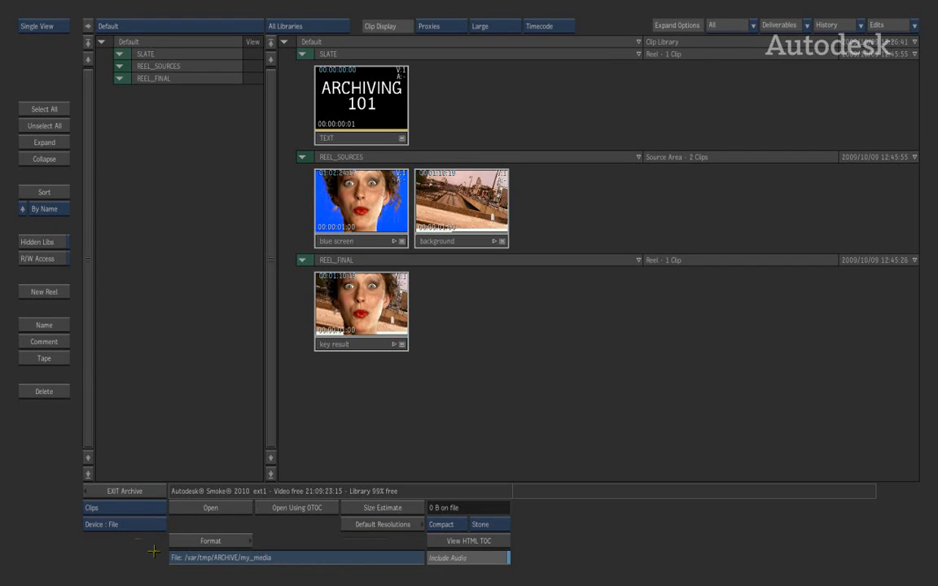
pyautogui.click(108, 507)
pyautogui.click(153, 556)
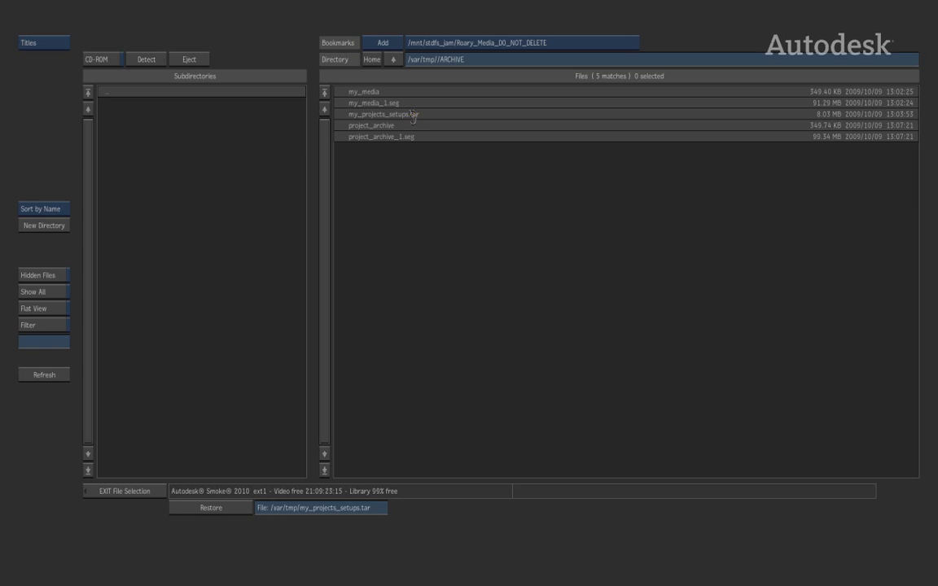
pyautogui.click(413, 115)
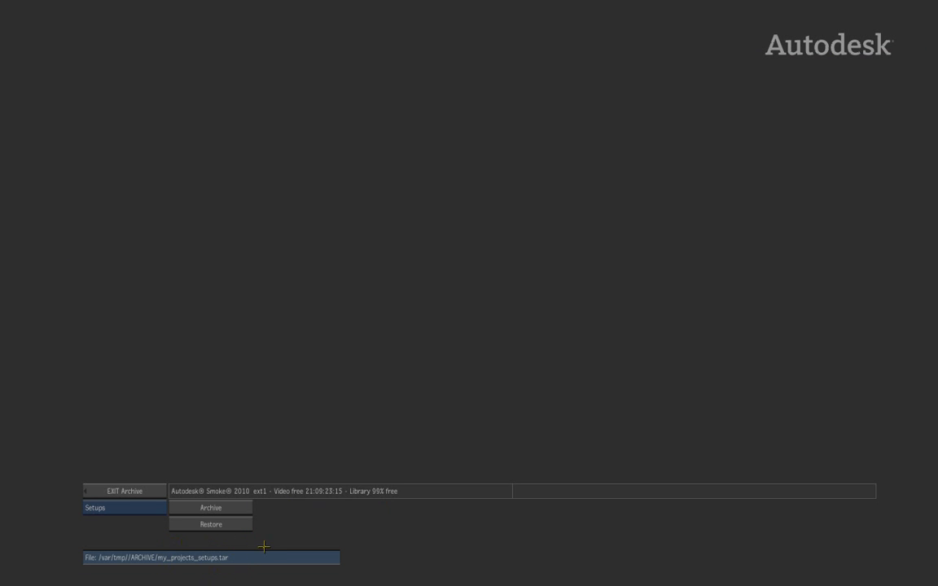
pyautogui.click(241, 525)
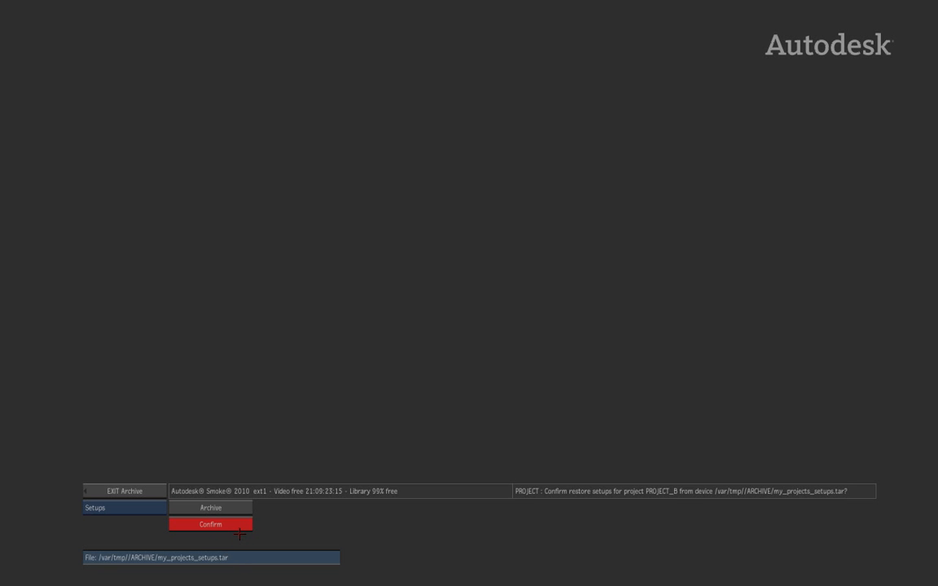
pyautogui.click(229, 526)
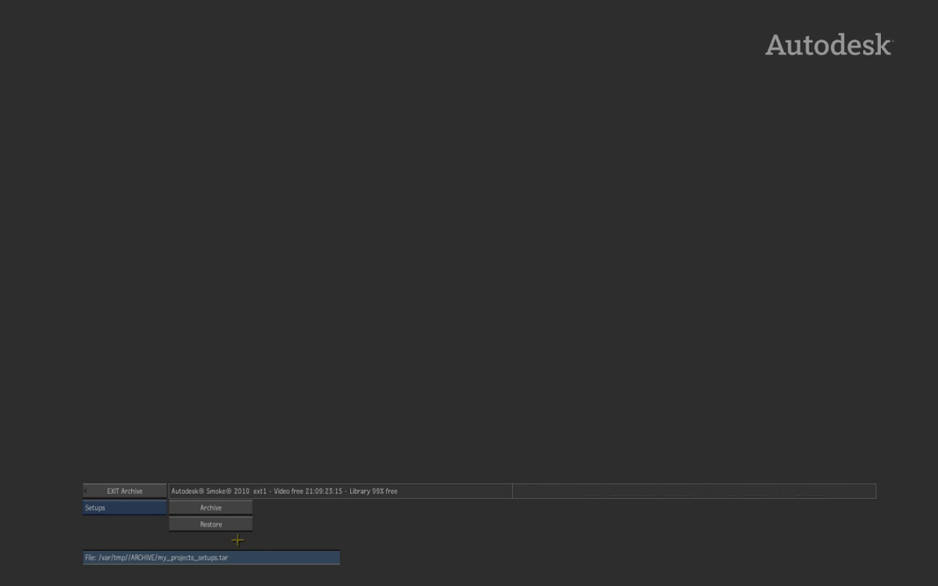
pyautogui.click(124, 491)
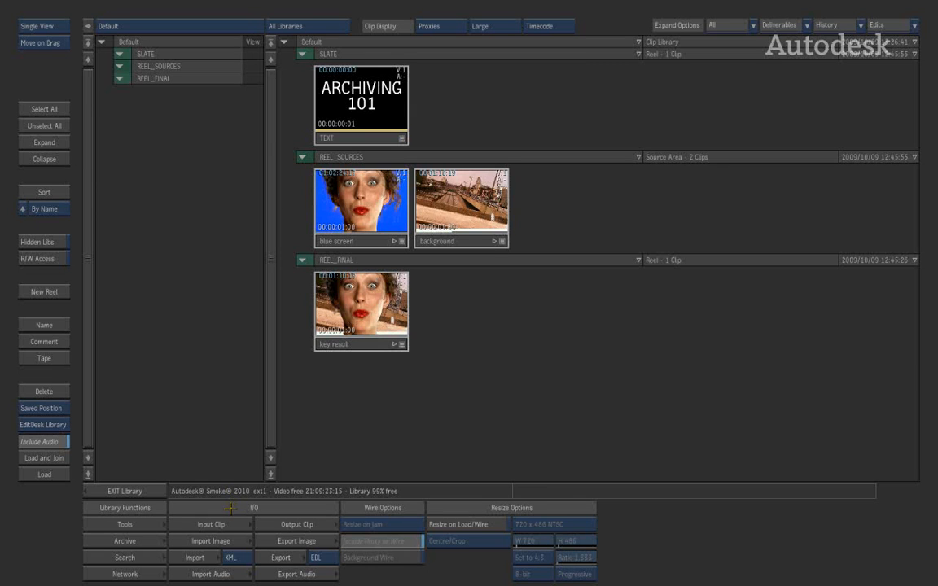
# Open the project_archive file from /var/tmp/ARCHIVE and expand its backup set and PROJECT_A.
pyautogui.click(151, 542)
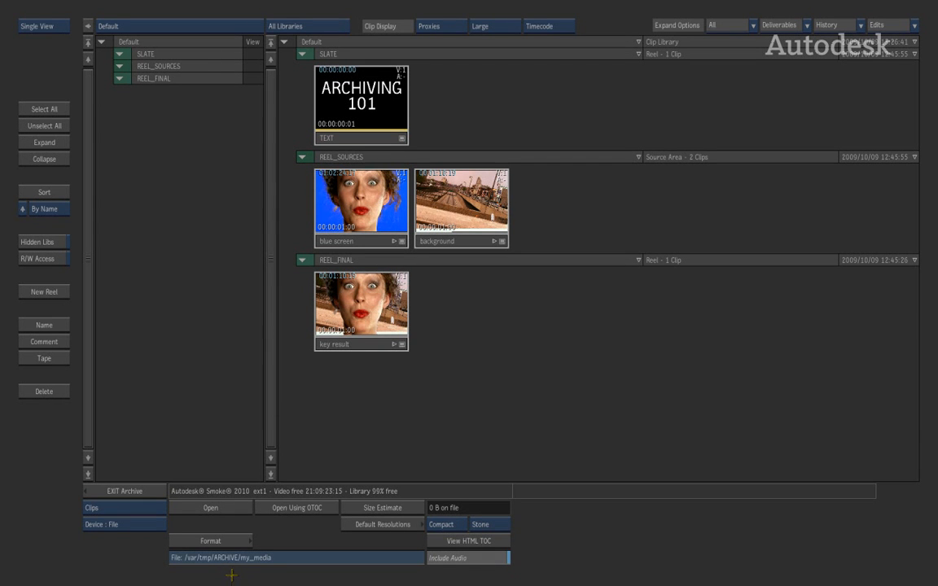
pyautogui.click(298, 557)
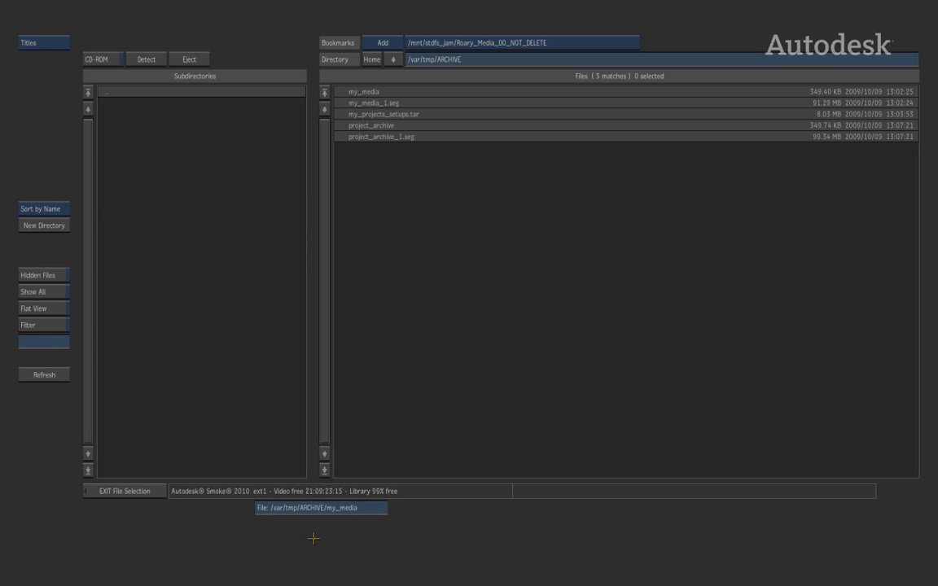
pyautogui.click(366, 126)
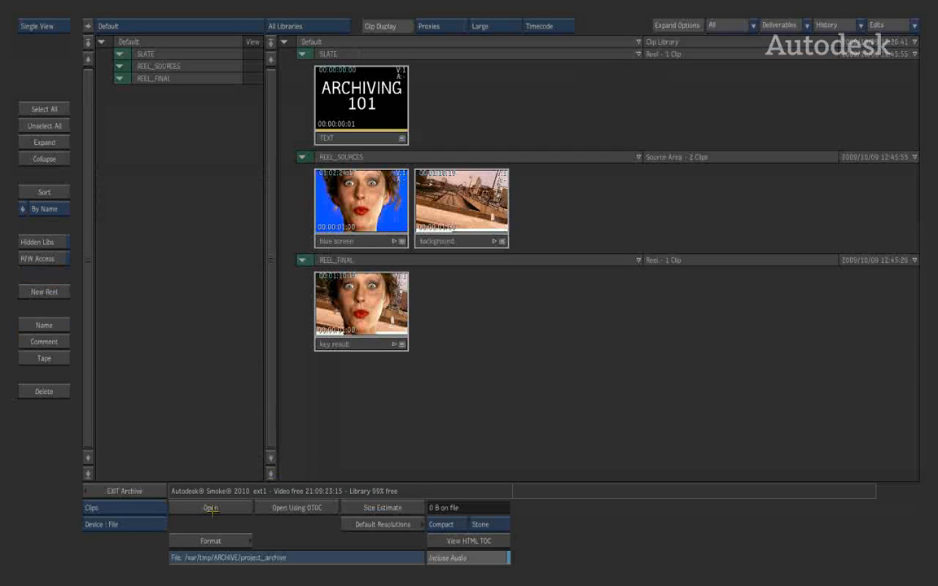
pyautogui.click(211, 508)
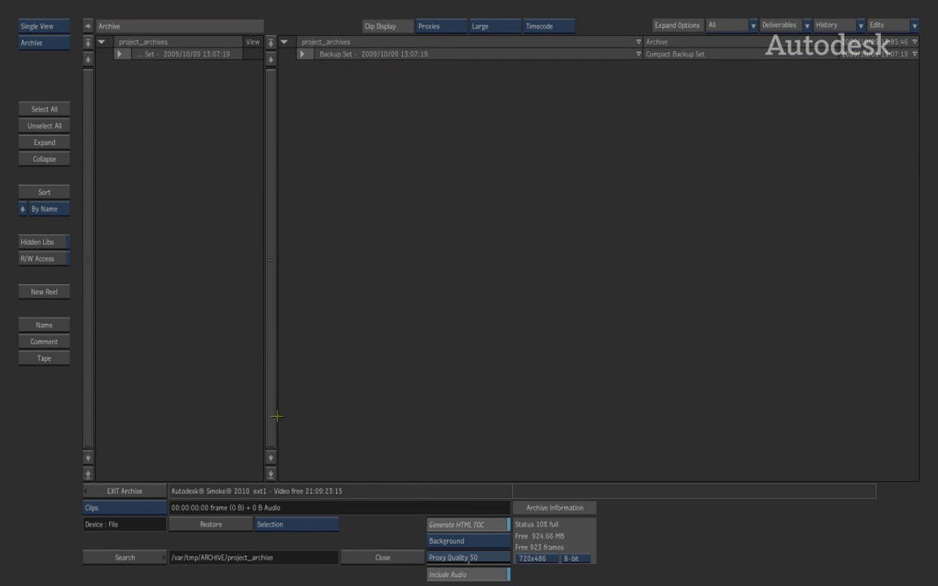
pyautogui.click(301, 54)
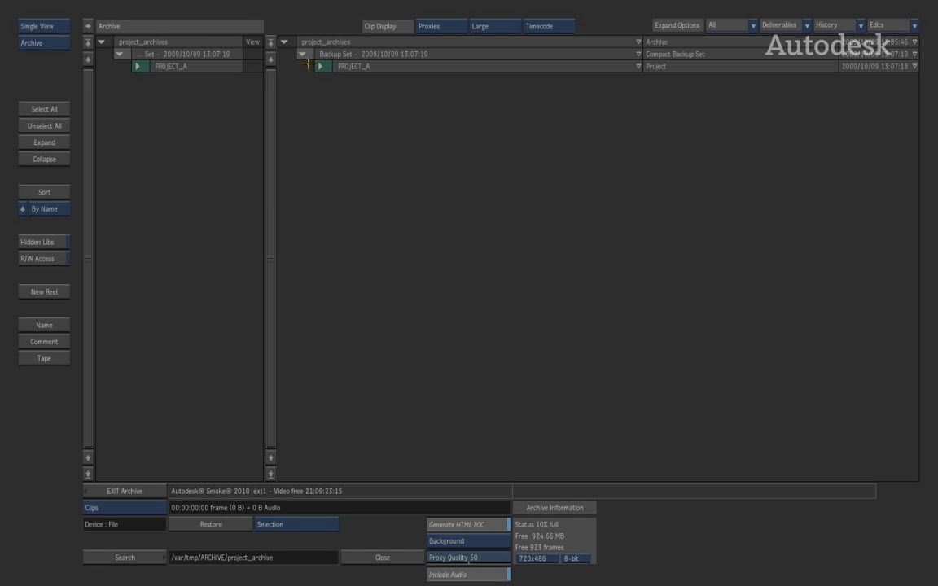
pyautogui.click(321, 66)
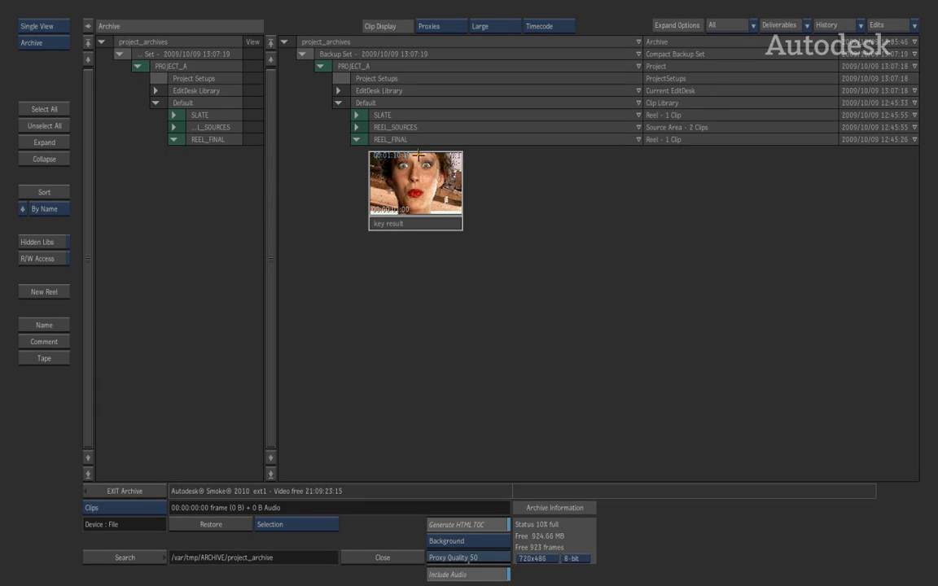
# Select the whole project archive and restore PROJECT_A using the Project restore mode.
pyautogui.click(357, 140)
pyautogui.click(358, 139)
pyautogui.click(371, 220)
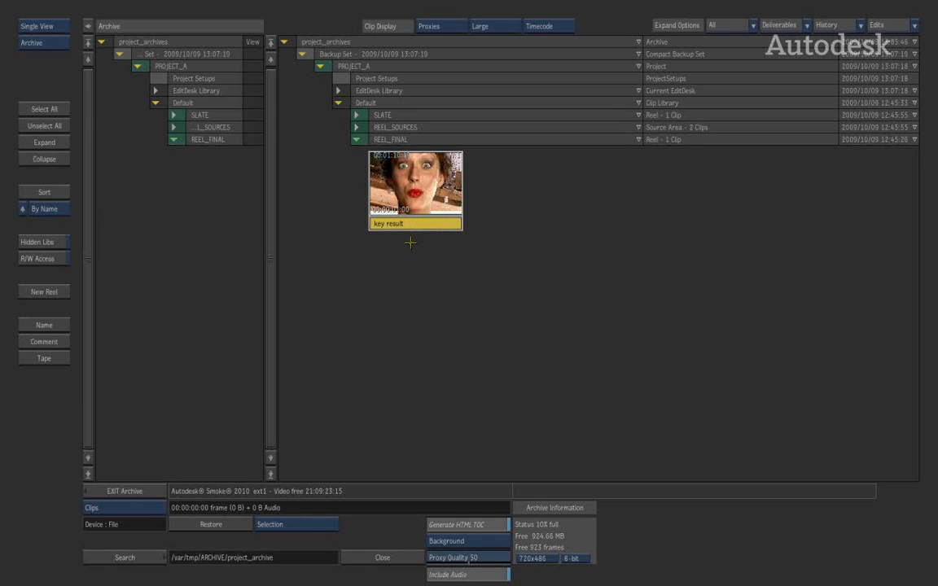
pyautogui.click(287, 526)
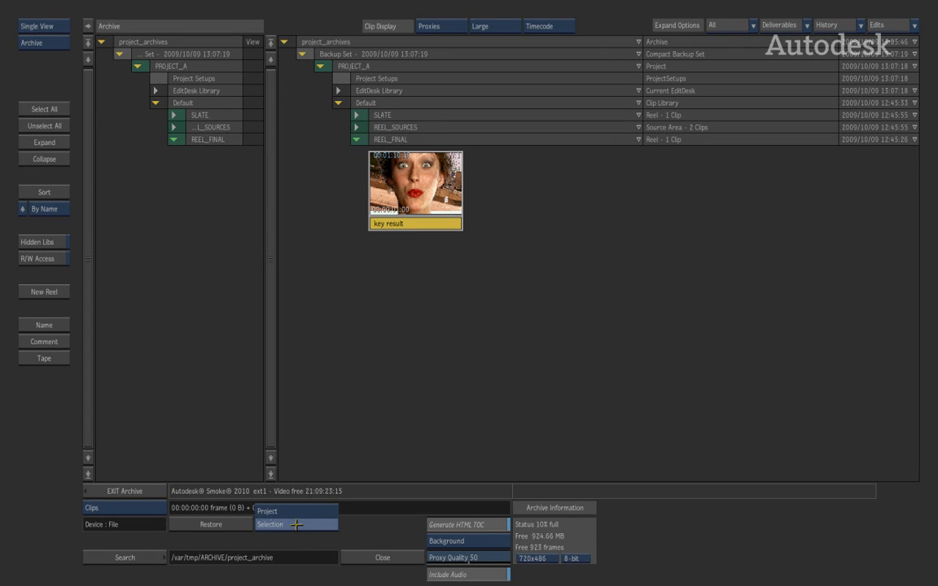
pyautogui.click(276, 510)
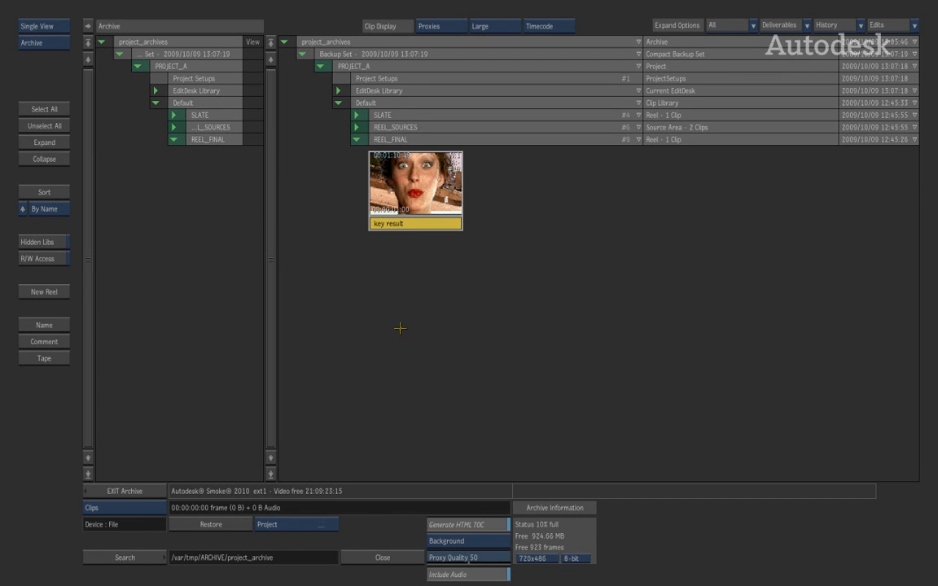
pyautogui.click(211, 525)
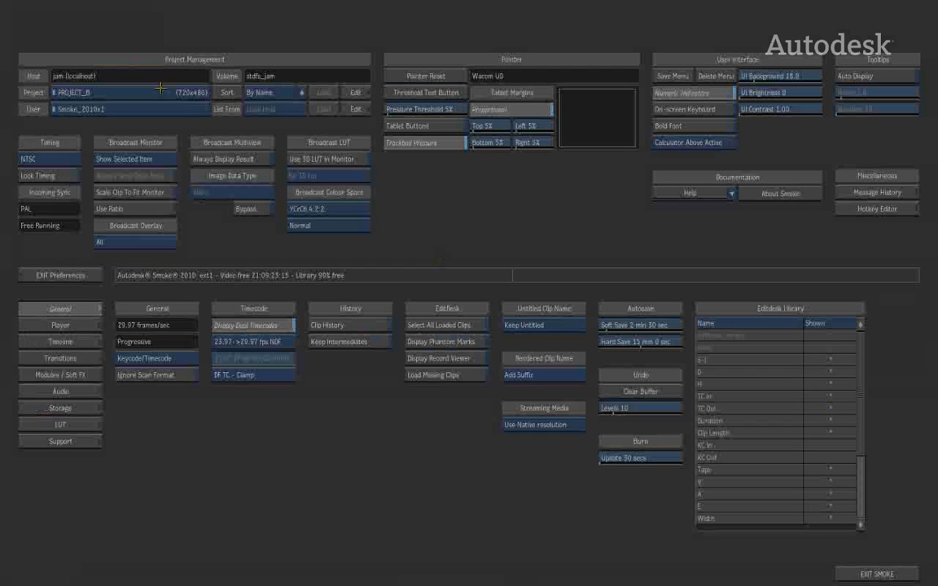
# Load PROJECT_A as the current project in the preferences and return to the EditDesk.
pyautogui.click(157, 92)
pyautogui.click(148, 78)
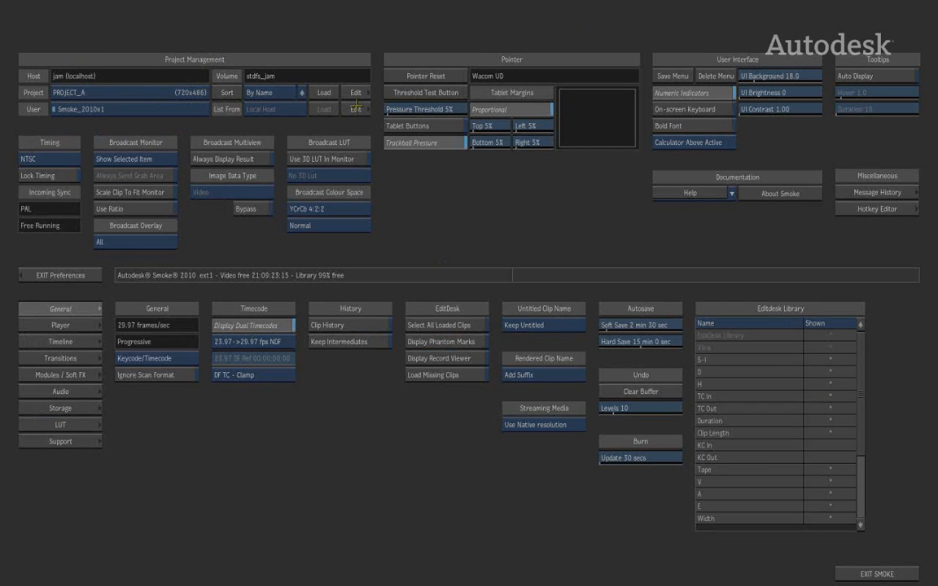
pyautogui.click(322, 92)
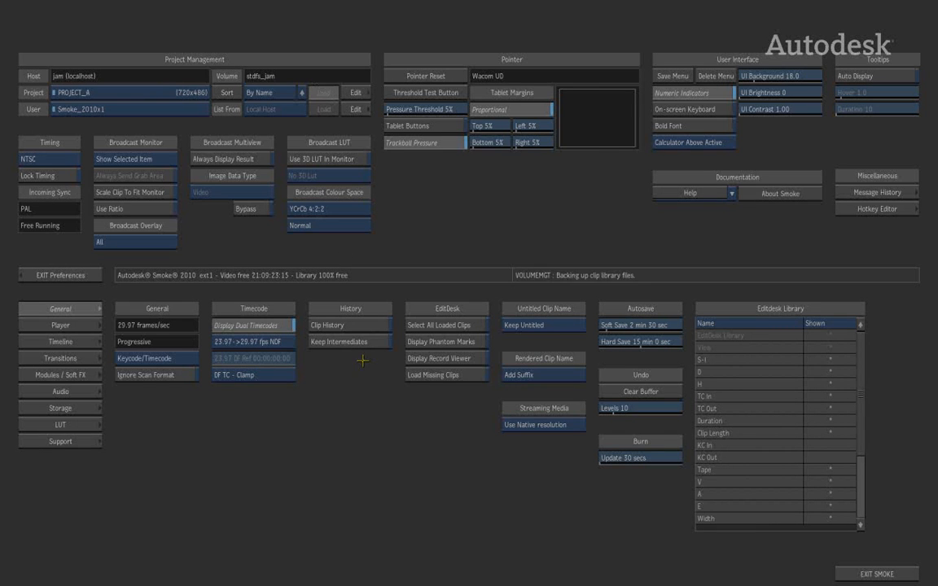
pyautogui.click(66, 275)
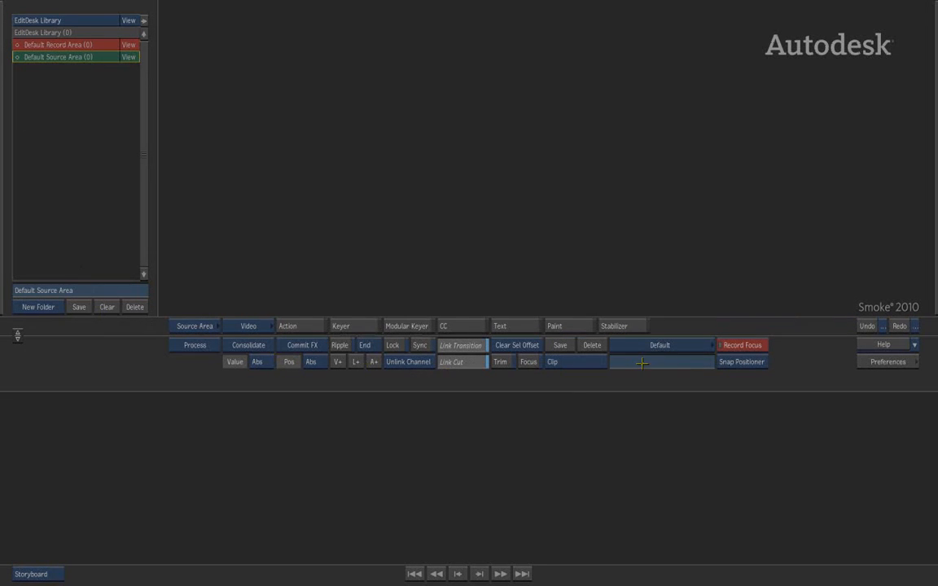